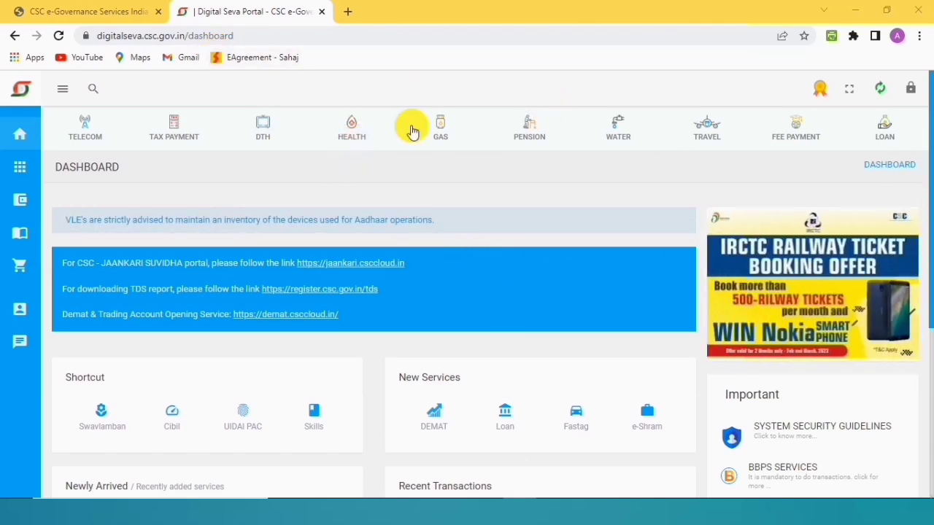
# - Switch to the CSC Dak Mitra Portal page and continue with Connect as a CSC VLE to reach the sign-in form
pyautogui.moveTo(928, 162); pyautogui.dragTo(926, 143)
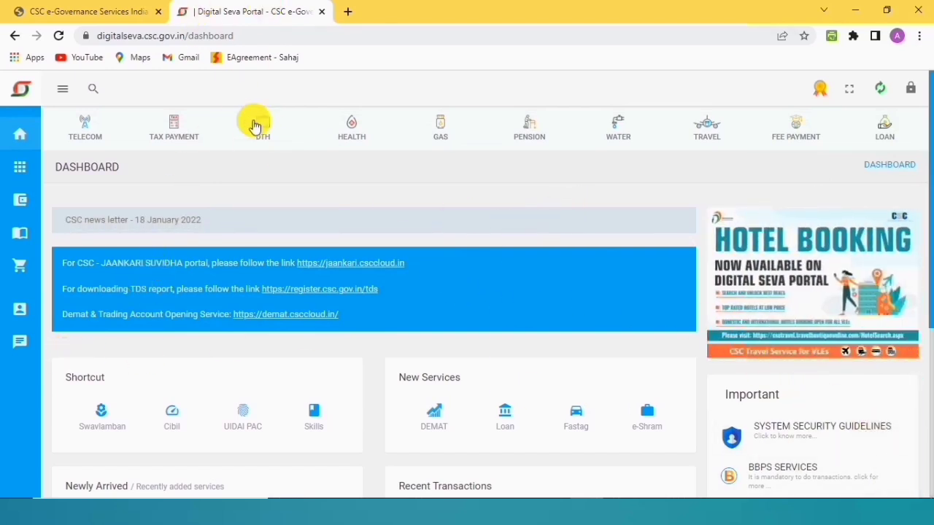
pyautogui.click(84, 10)
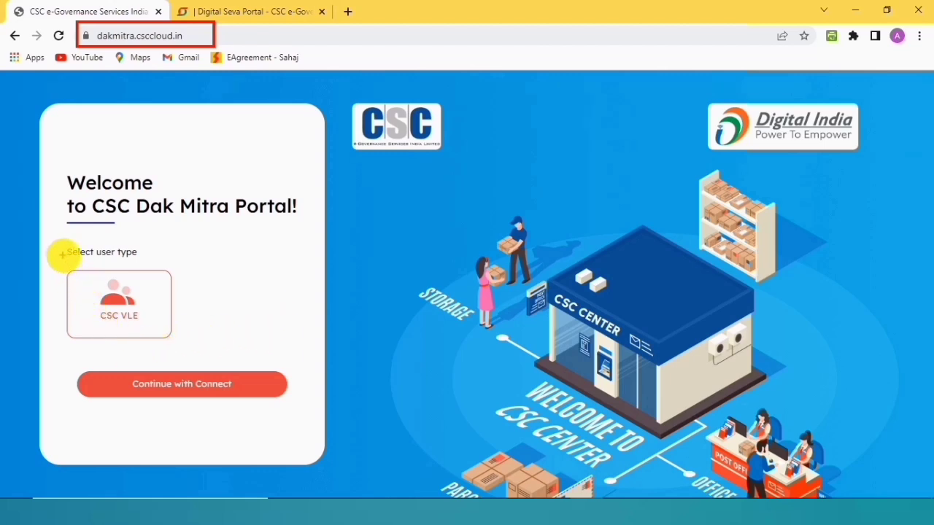
pyautogui.moveTo(57, 264); pyautogui.dragTo(195, 345)
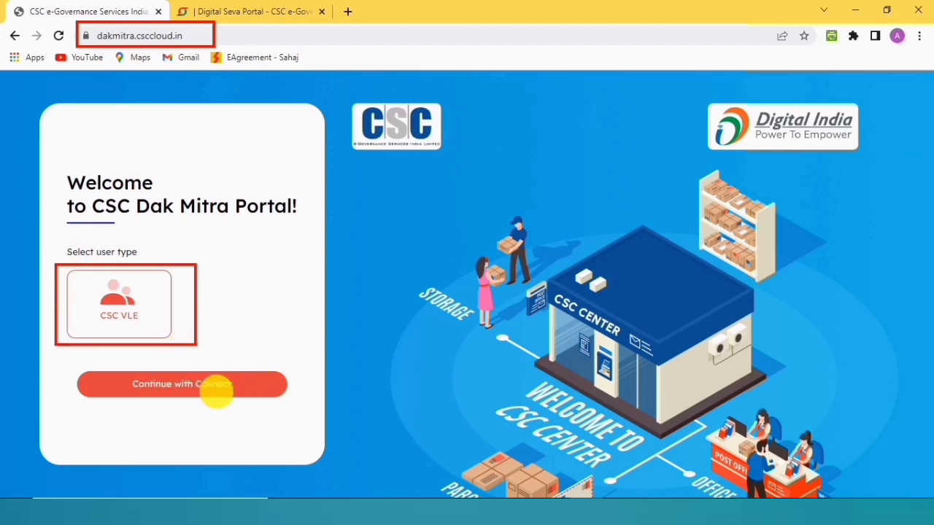
pyautogui.moveTo(64, 362)
pyautogui.mouseDown()
pyautogui.moveTo(90, 396)
pyautogui.moveTo(301, 406)
pyautogui.mouseUp()
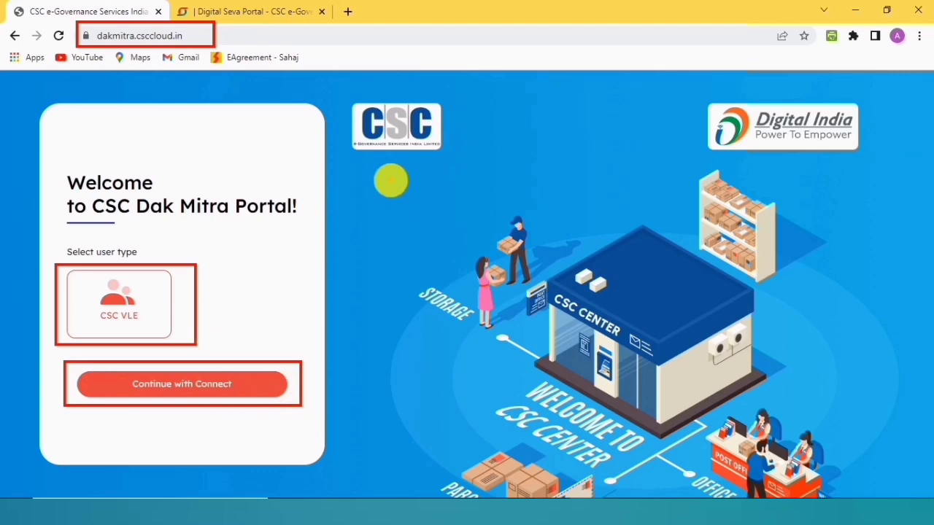
pyautogui.press('Escape')
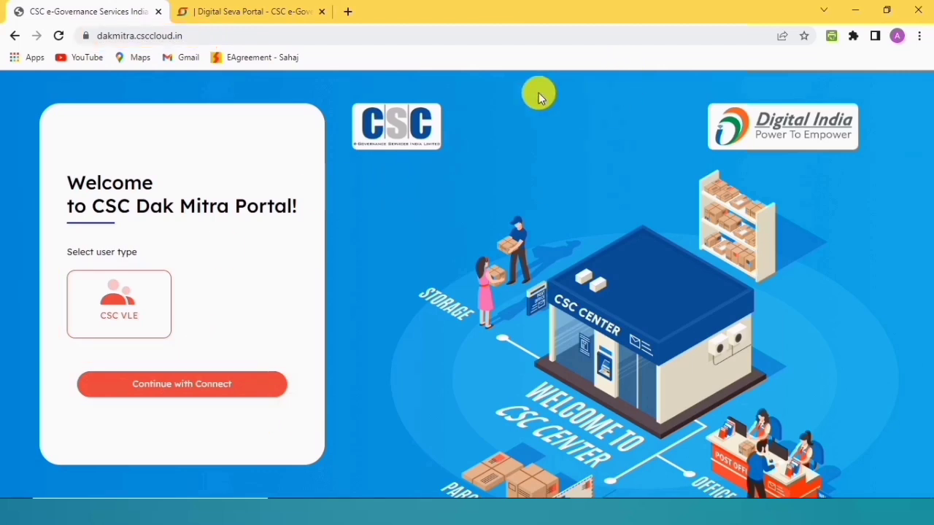
pyautogui.click(172, 388)
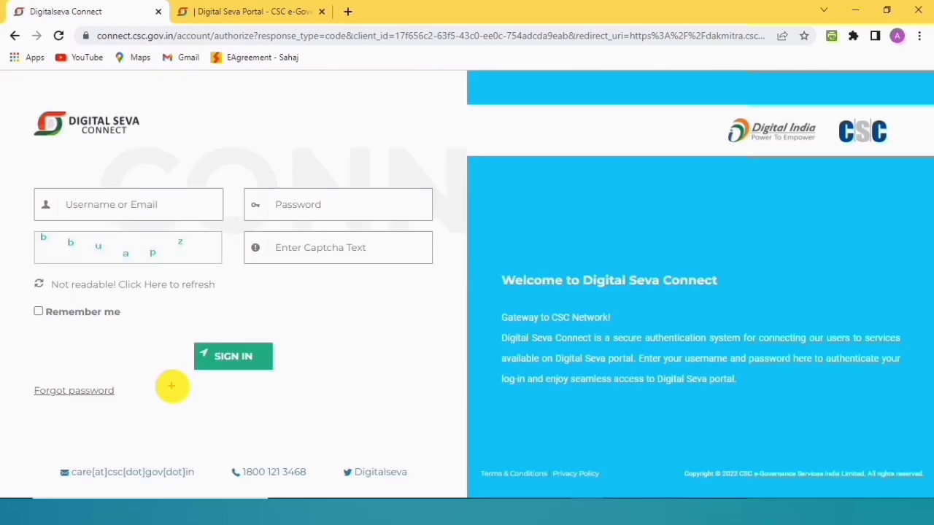
pyautogui.moveTo(9, 170)
pyautogui.mouseDown()
pyautogui.moveTo(46, 217)
pyautogui.moveTo(454, 277)
pyautogui.mouseUp()
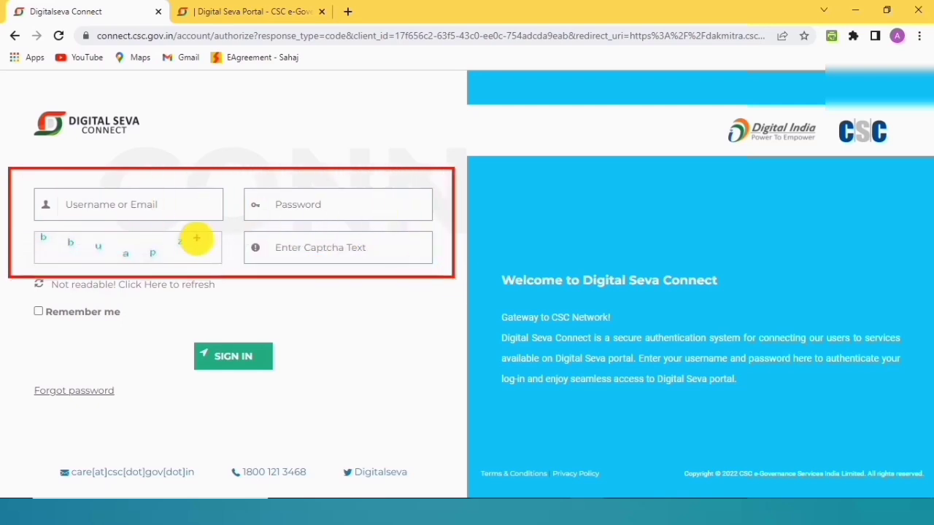
pyautogui.moveTo(248, 233)
pyautogui.mouseDown()
pyautogui.moveTo(358, 260)
pyautogui.moveTo(430, 259)
pyautogui.mouseUp()
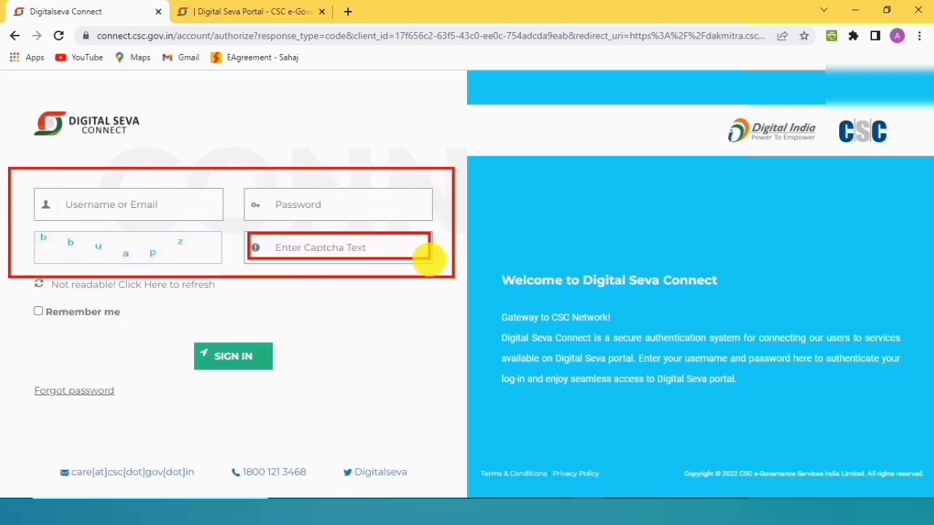
pyautogui.moveTo(179, 352)
pyautogui.mouseDown()
pyautogui.moveTo(208, 365)
pyautogui.moveTo(292, 337)
pyautogui.mouseUp()
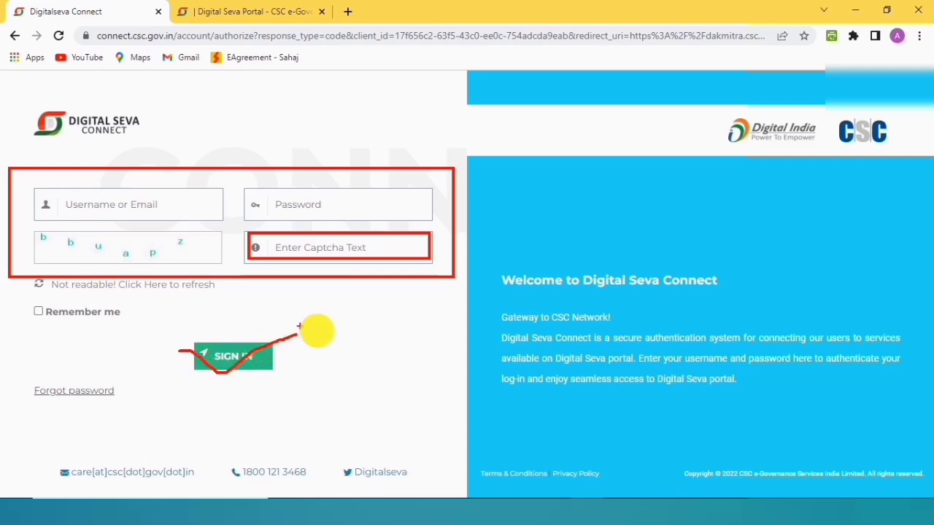
pyautogui.press('Escape')
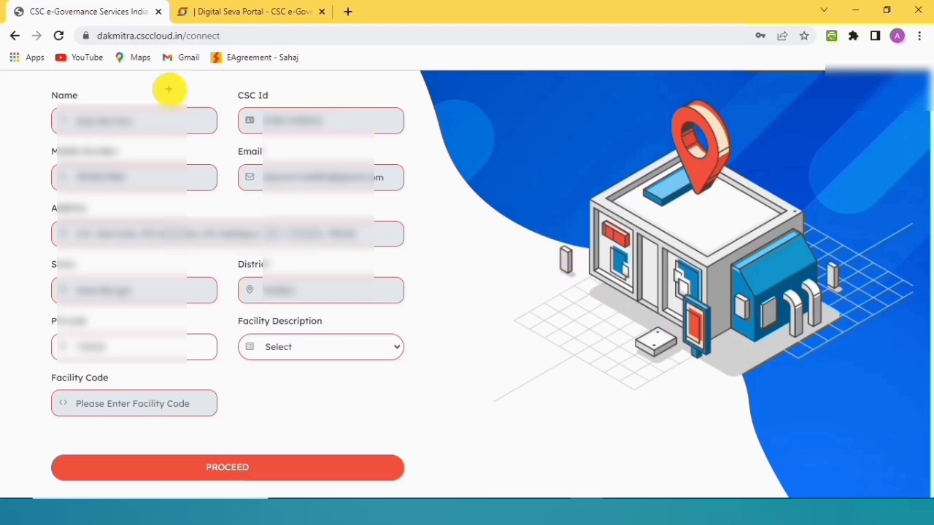
pyautogui.moveTo(33, 84)
pyautogui.mouseDown()
pyautogui.moveTo(37, 105)
pyautogui.moveTo(131, 167)
pyautogui.moveTo(428, 198)
pyautogui.mouseUp()
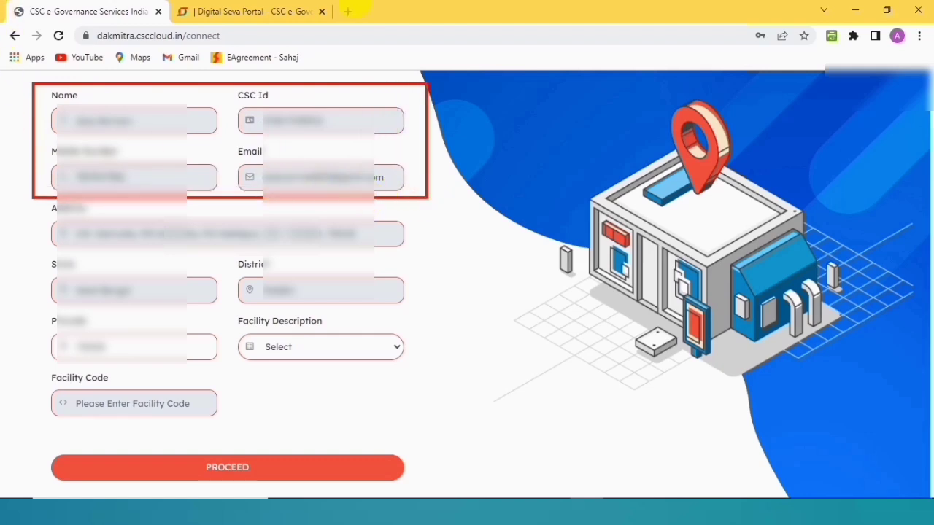
pyautogui.moveTo(31, 201)
pyautogui.mouseDown()
pyautogui.moveTo(58, 240)
pyautogui.moveTo(396, 292)
pyautogui.moveTo(408, 306)
pyautogui.moveTo(431, 435)
pyautogui.mouseUp()
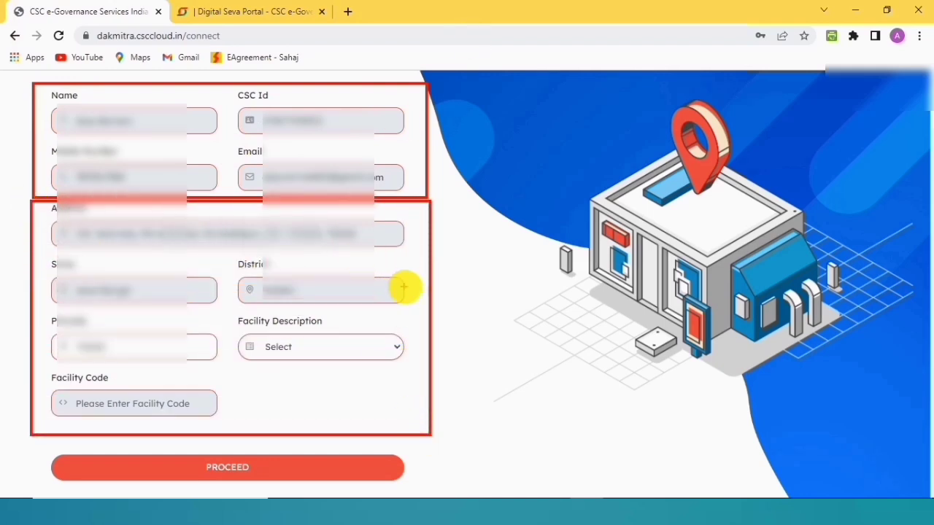
pyautogui.press('Escape')
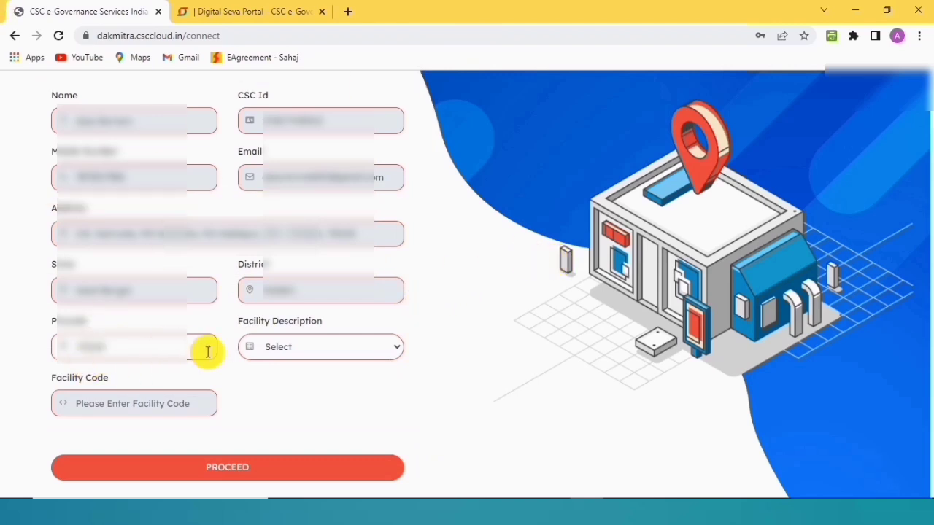
# - Select the branch post office as the facility description and proceed with the registration to the Dak Mitra dashboard
pyautogui.click(312, 349)
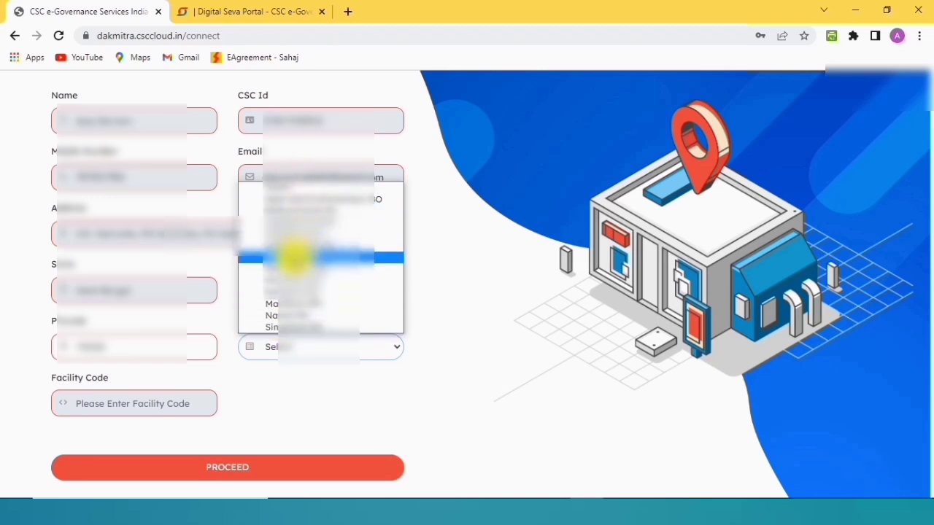
pyautogui.click(297, 256)
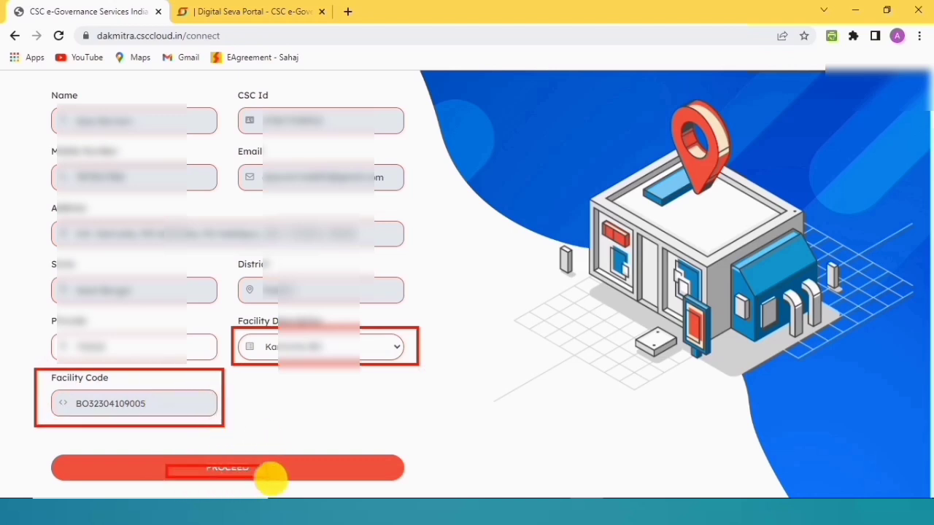
pyautogui.click(229, 466)
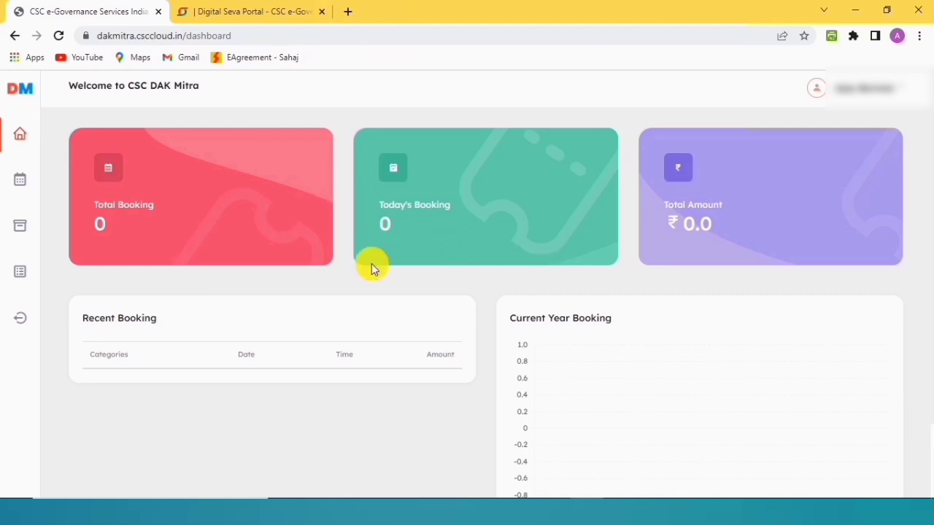
pyautogui.moveTo(806, 74)
pyautogui.mouseDown()
pyautogui.moveTo(831, 100)
pyautogui.moveTo(912, 102)
pyautogui.mouseUp()
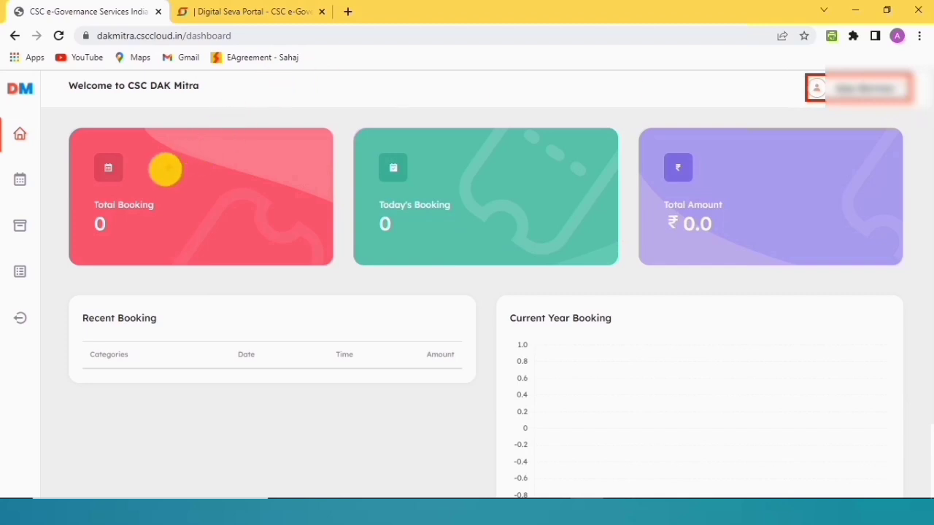
pyautogui.moveTo(76, 113)
pyautogui.mouseDown()
pyautogui.moveTo(121, 216)
pyautogui.moveTo(310, 269)
pyautogui.mouseUp()
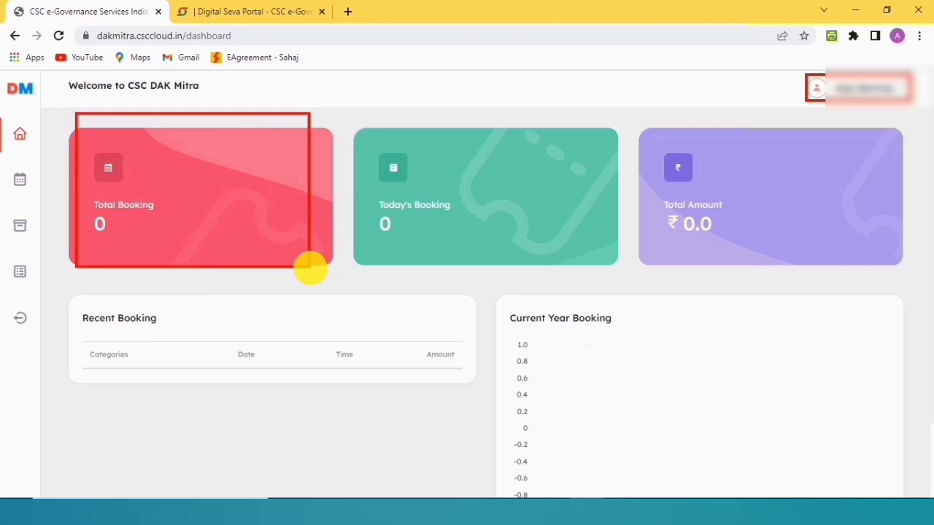
pyautogui.moveTo(351, 113)
pyautogui.mouseDown()
pyautogui.moveTo(369, 168)
pyautogui.moveTo(447, 241)
pyautogui.moveTo(618, 272)
pyautogui.mouseUp()
pyautogui.moveTo(633, 124)
pyautogui.mouseDown()
pyautogui.moveTo(664, 202)
pyautogui.moveTo(926, 280)
pyautogui.mouseUp()
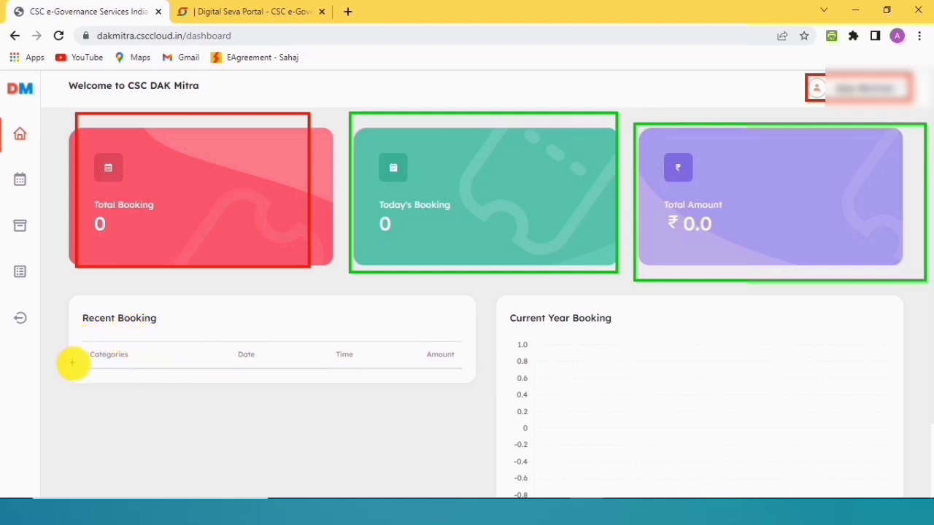
pyautogui.moveTo(78, 368)
pyautogui.mouseDown()
pyautogui.moveTo(234, 426)
pyautogui.moveTo(357, 405)
pyautogui.moveTo(469, 404)
pyautogui.mouseUp()
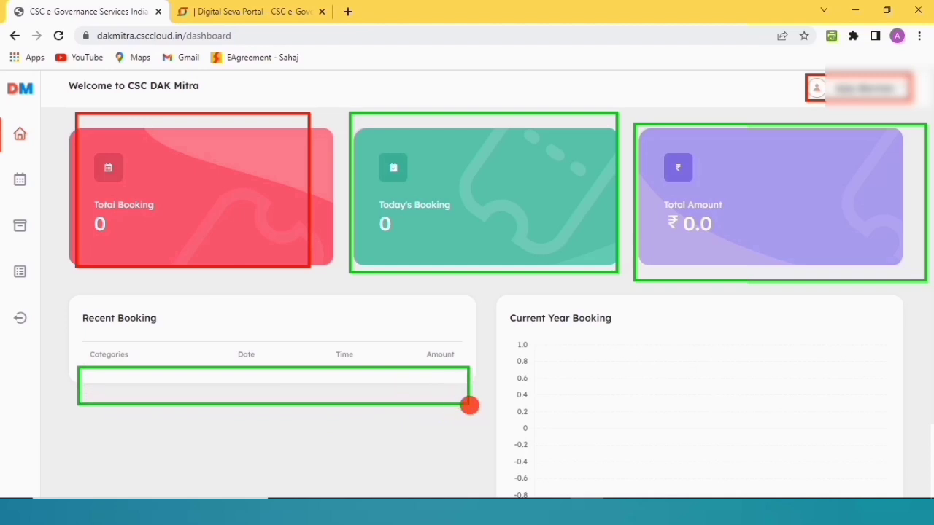
pyautogui.moveTo(505, 305)
pyautogui.mouseDown()
pyautogui.moveTo(584, 446)
pyautogui.moveTo(875, 469)
pyautogui.mouseUp()
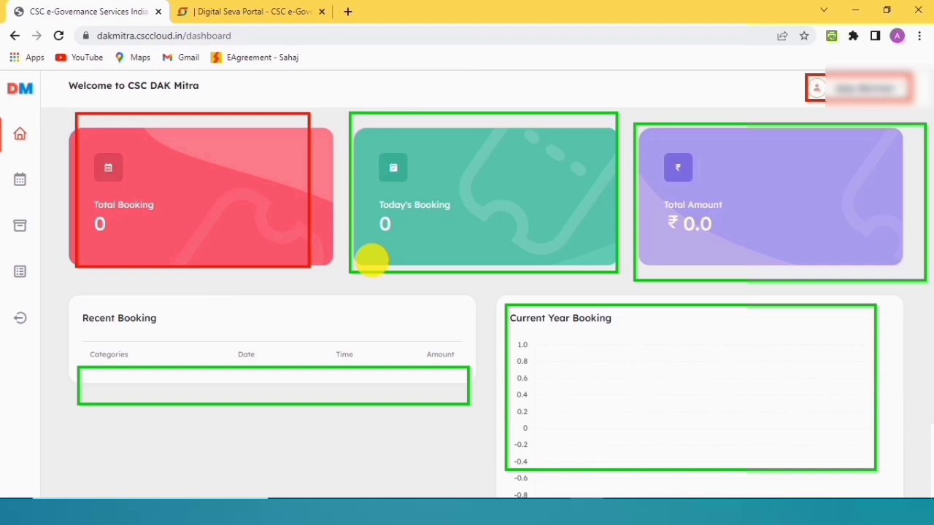
pyautogui.rightClick(360, 259)
pyautogui.press('Escape')
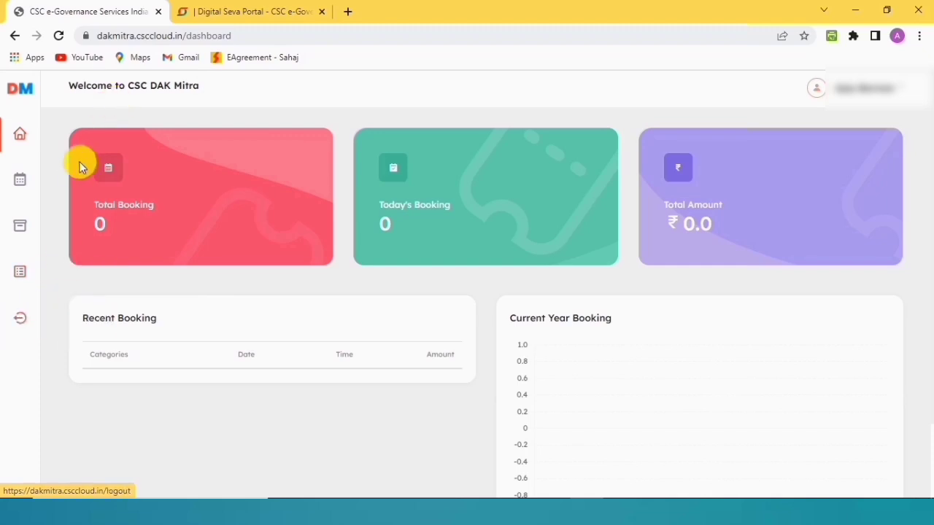
# - Open the Booking Details Form and place the cursor in the empty Sender Name field
pyautogui.click(80, 184)
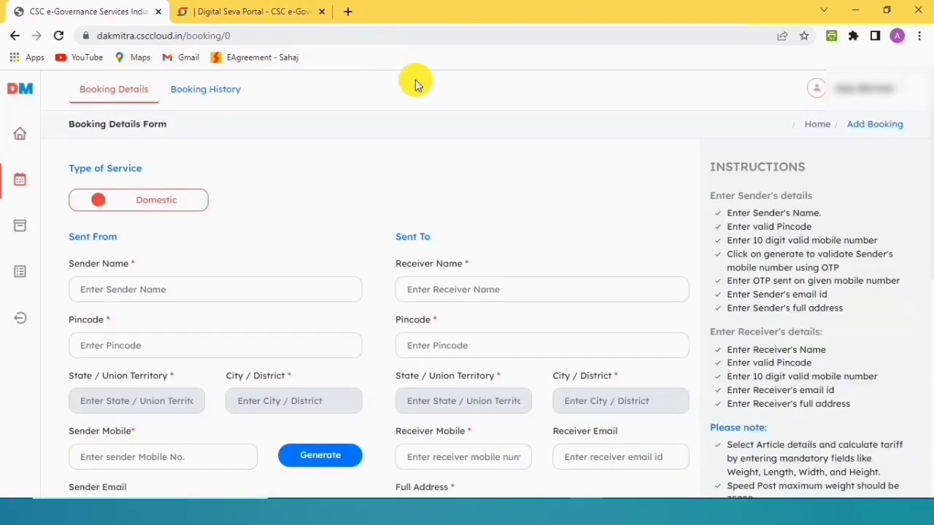
pyautogui.scroll(-1, 435, 102)
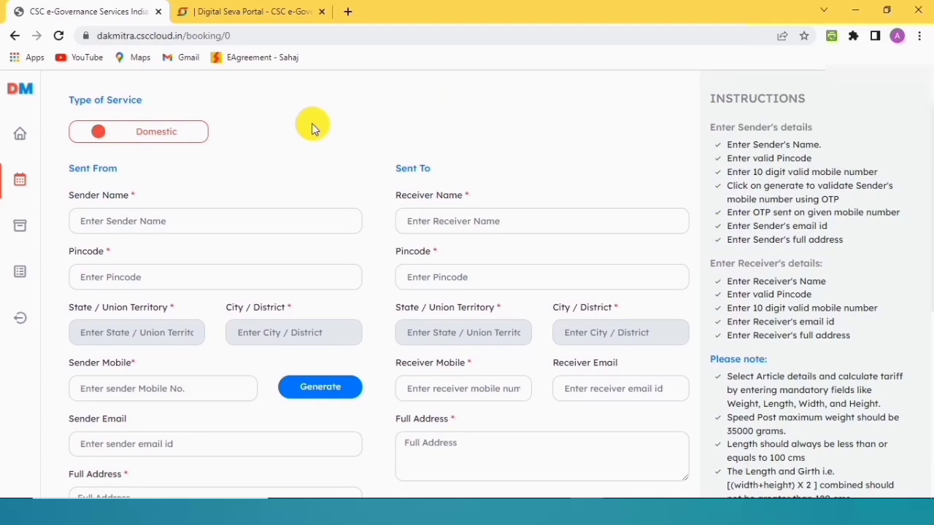
pyautogui.click(155, 134)
pyautogui.scroll(-1, 320, 139)
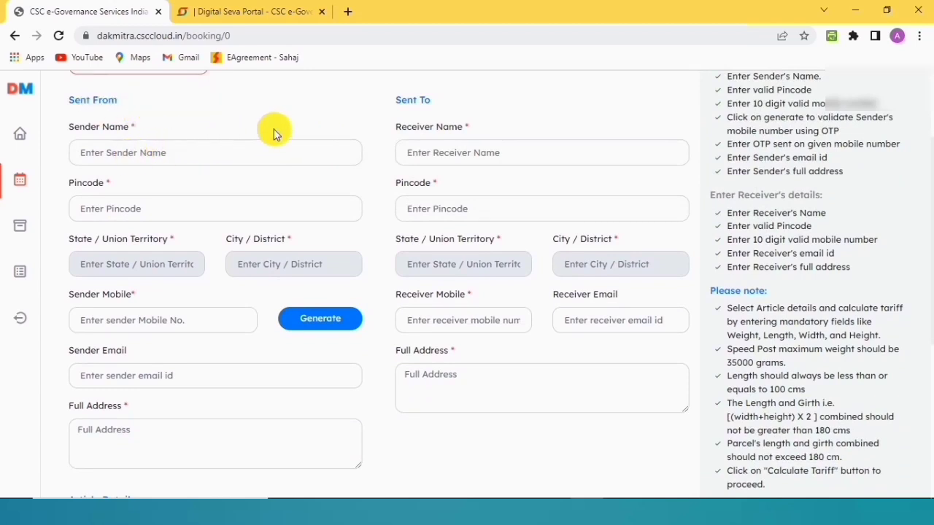
pyautogui.click(118, 152)
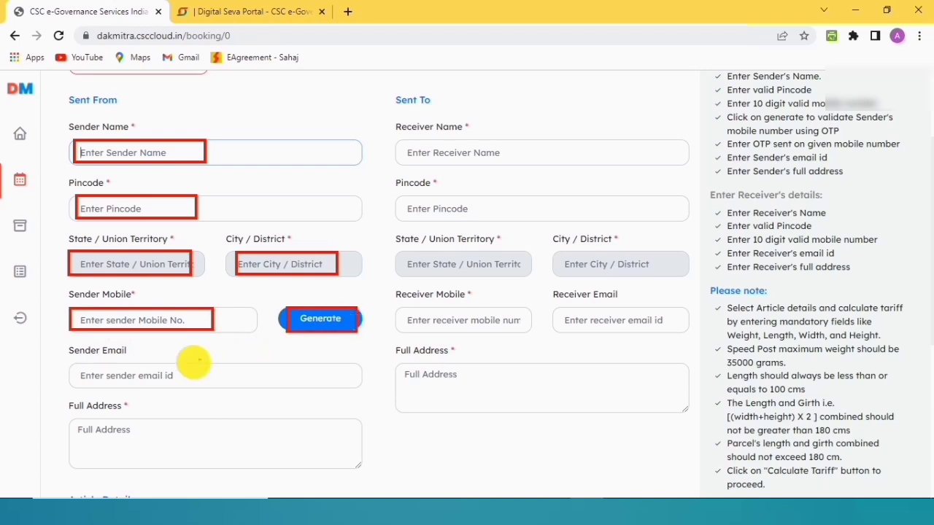
# - Examine the booking form's sender email, full address, article details and tariff fields
pyautogui.moveTo(96, 374); pyautogui.dragTo(169, 358)
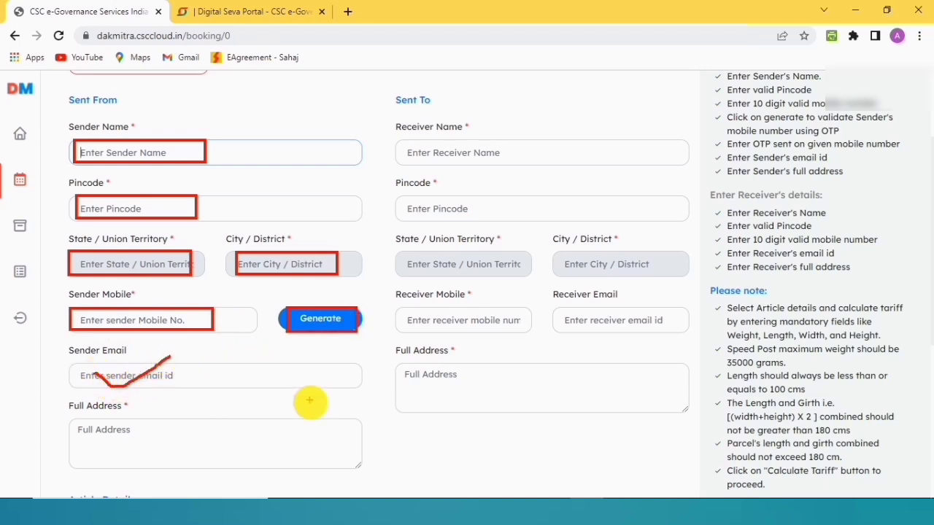
pyautogui.press('Escape')
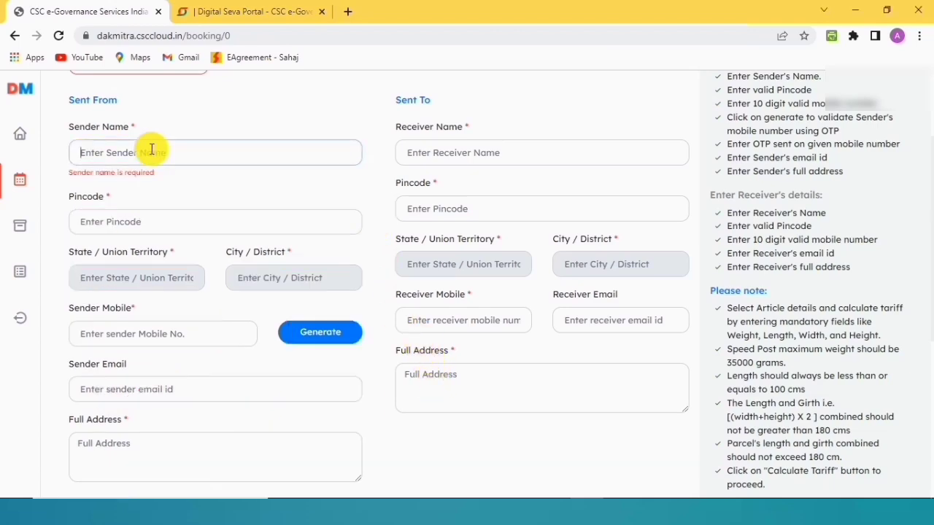
pyautogui.scroll(-2, 151, 147)
pyautogui.scroll(-1, 265, 187)
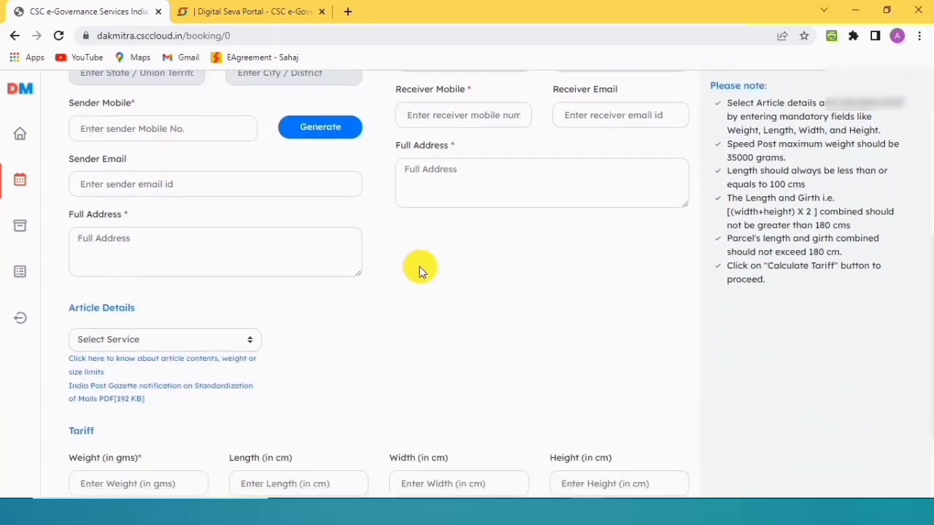
pyautogui.scroll(-1, 404, 266)
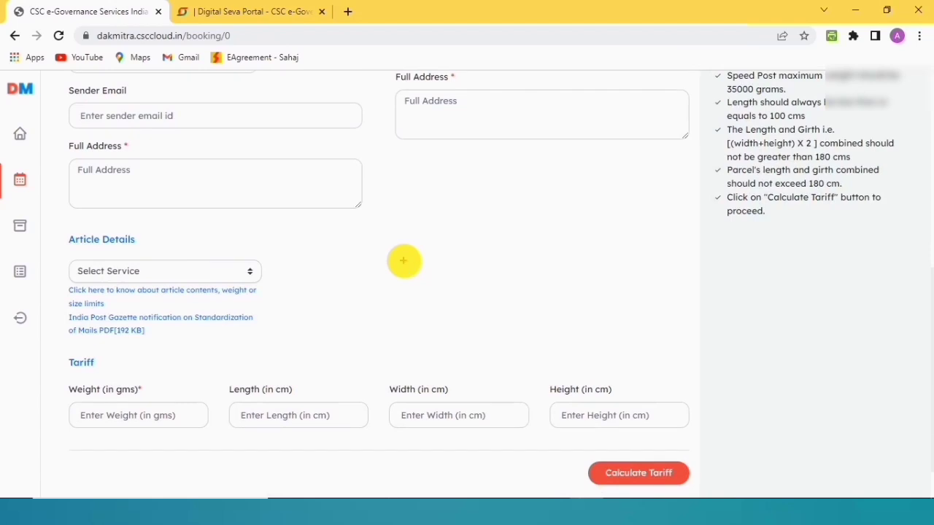
pyautogui.moveTo(73, 163)
pyautogui.mouseDown()
pyautogui.moveTo(123, 197)
pyautogui.moveTo(360, 207)
pyautogui.mouseUp()
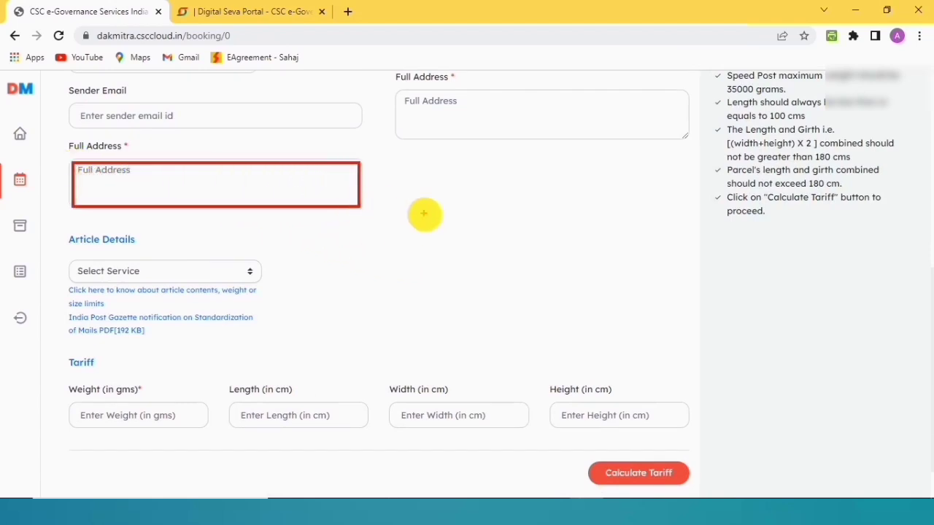
pyautogui.press('Escape')
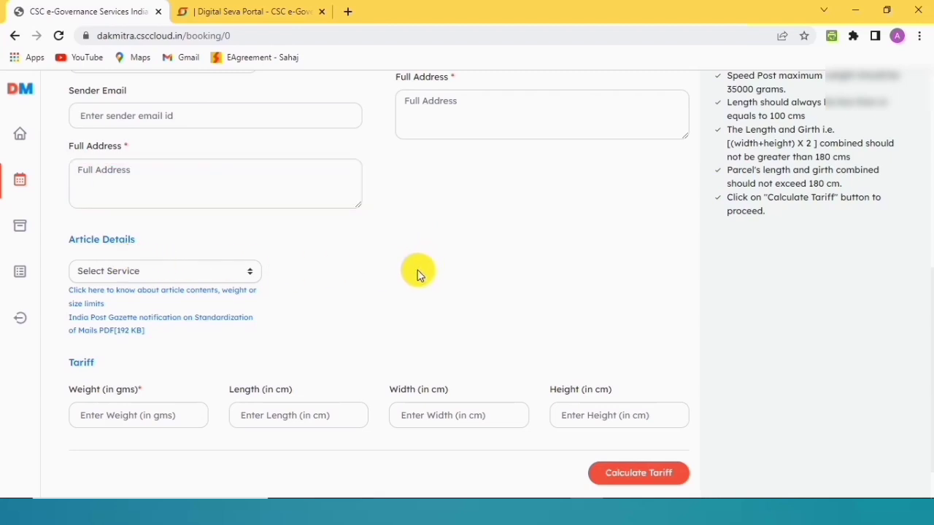
# - Select Speed Post as the article service and enter weight 50 gms, length 30 cm and width 20 cm
pyautogui.scroll(-1, 420, 202)
pyautogui.click(246, 221)
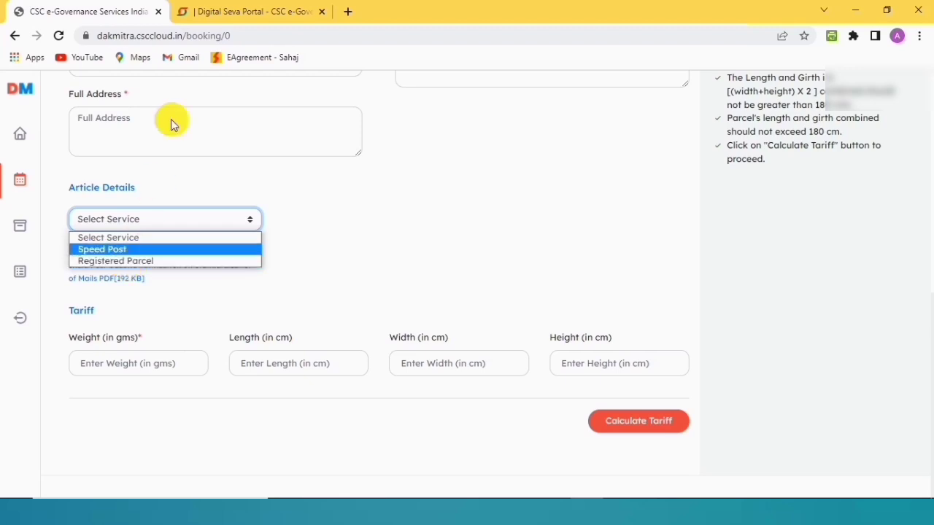
pyautogui.click(95, 249)
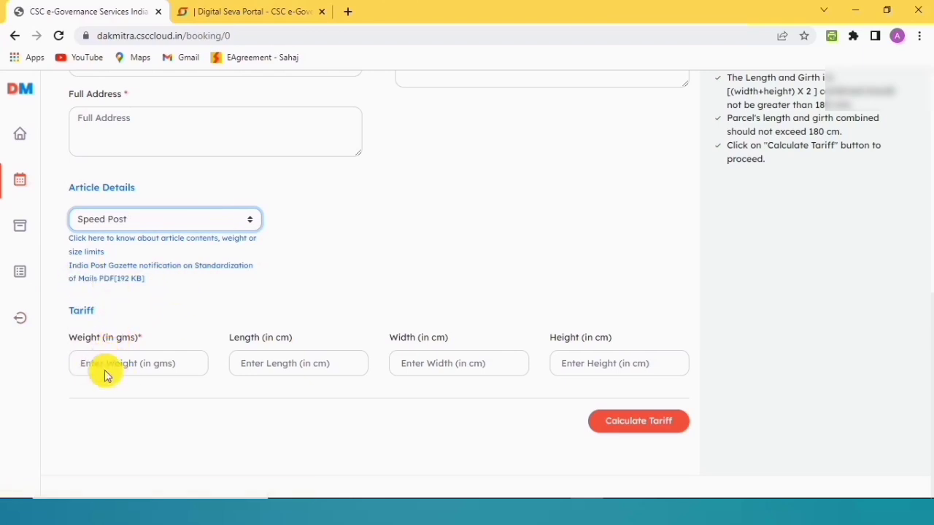
pyautogui.click(146, 366)
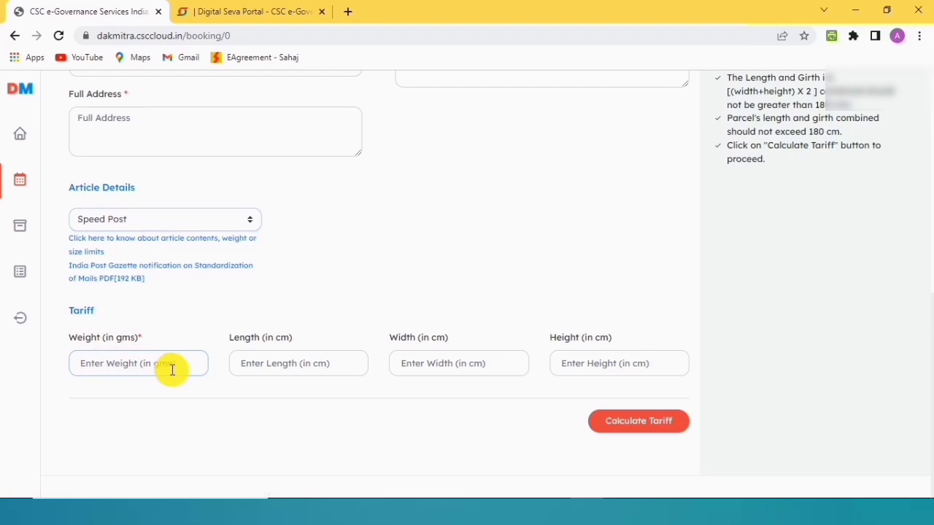
pyautogui.write('50')
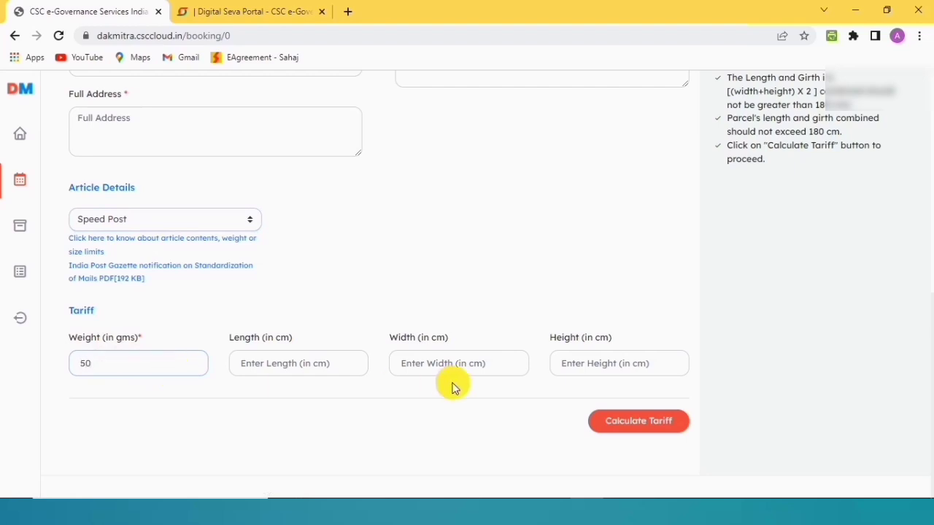
pyautogui.click(285, 366)
pyautogui.write('3')
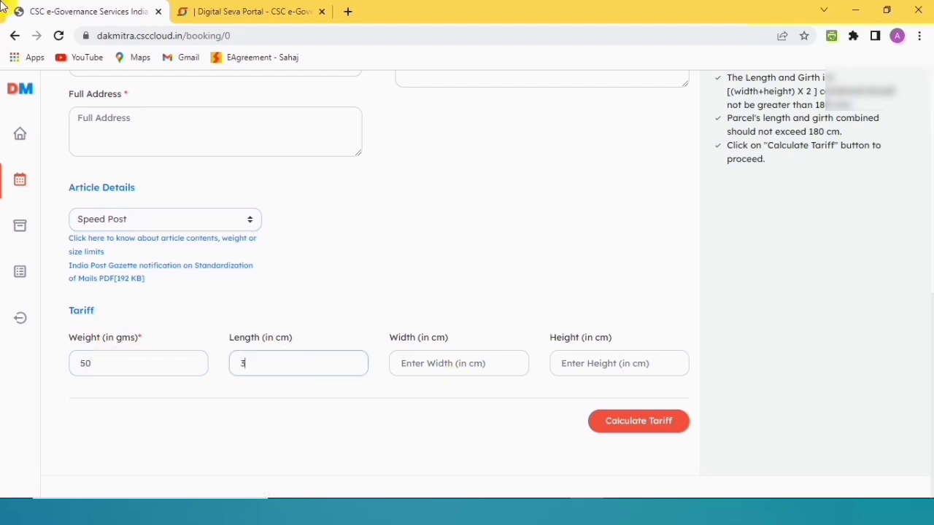
pyautogui.write('0')
pyautogui.click(432, 370)
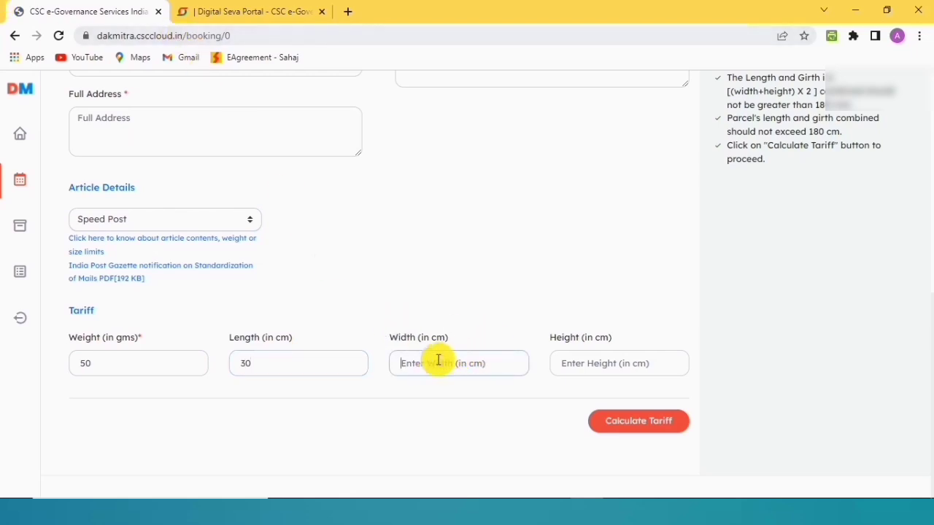
pyautogui.write('20')
# - Calculate the tariff for the 30 cm long Speed Post article and review the charge breakdown
pyautogui.scroll(5, 438, 359)
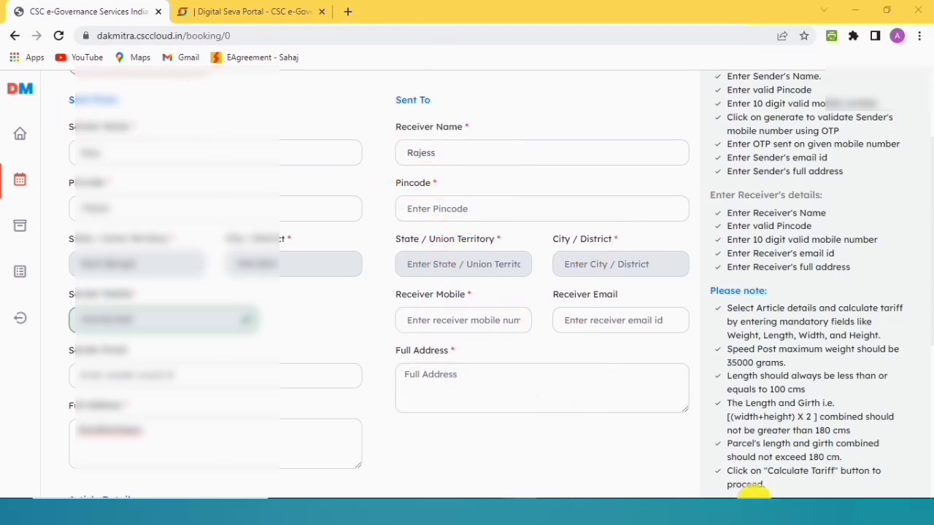
pyautogui.scroll(-4, 802, 485)
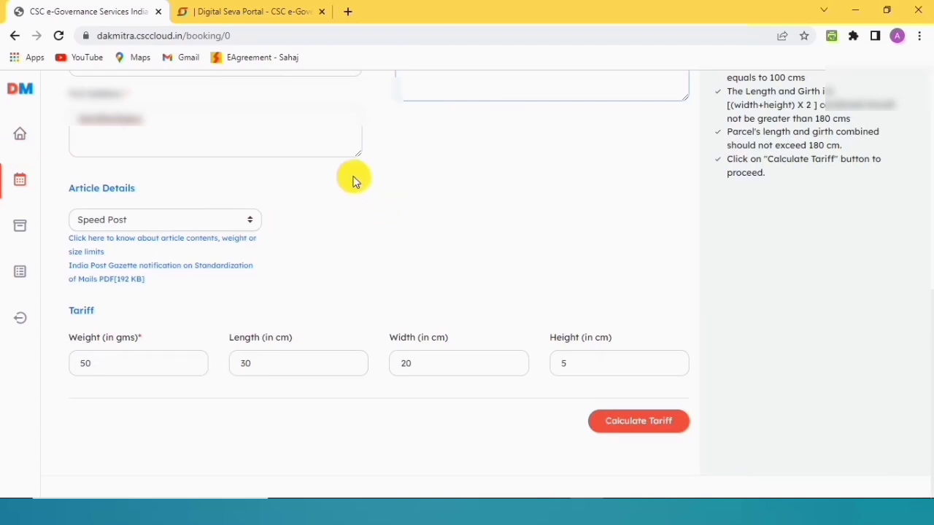
pyautogui.click(633, 427)
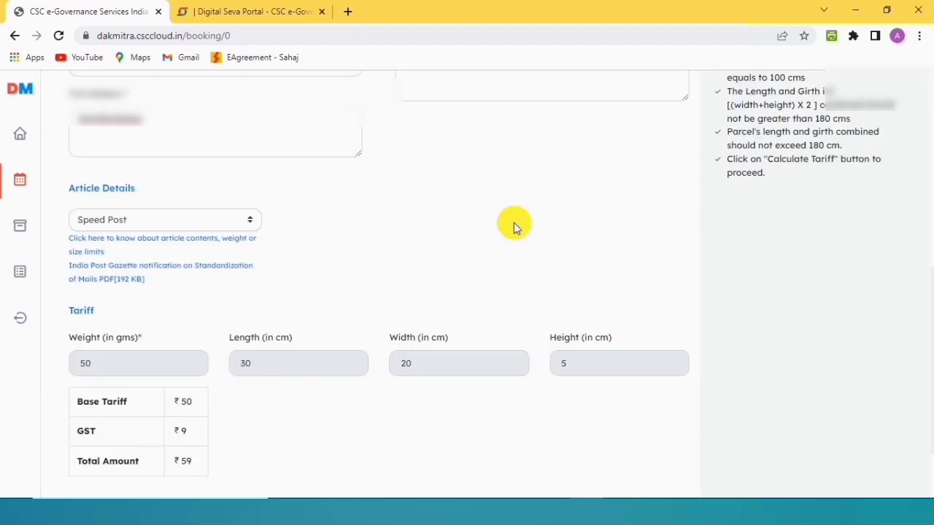
pyautogui.scroll(-2, 470, 211)
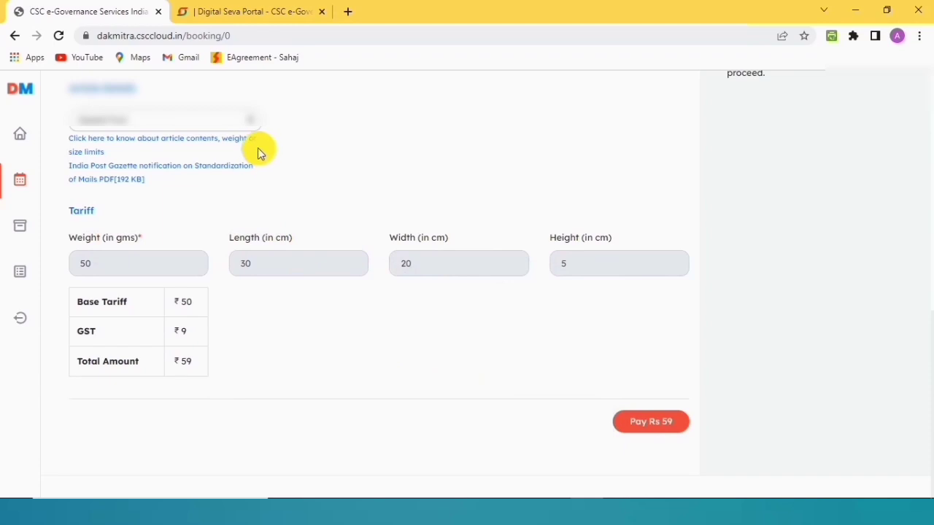
# - Change the service to Registered Parcel and calculate its tariff with weight 50 gms, length 15 cm, width 20 cm and height 2 cm
pyautogui.click(226, 126)
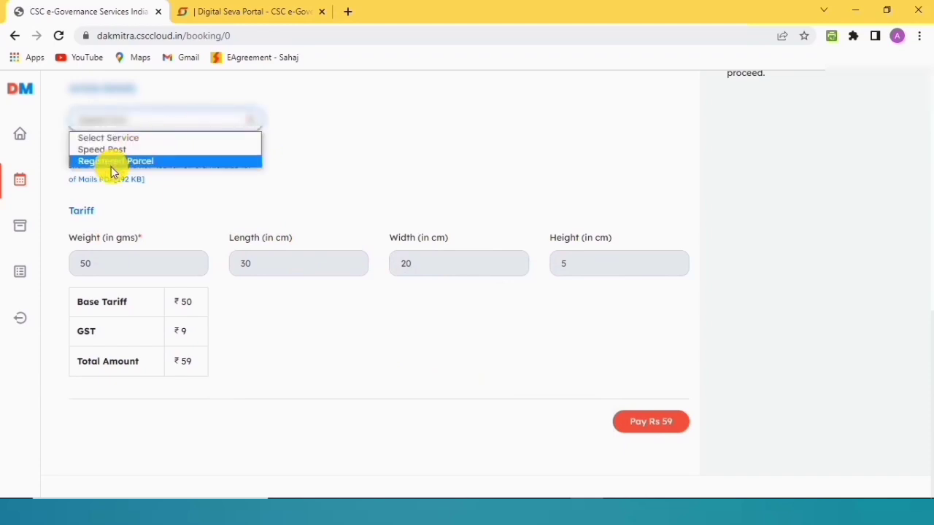
pyautogui.click(110, 164)
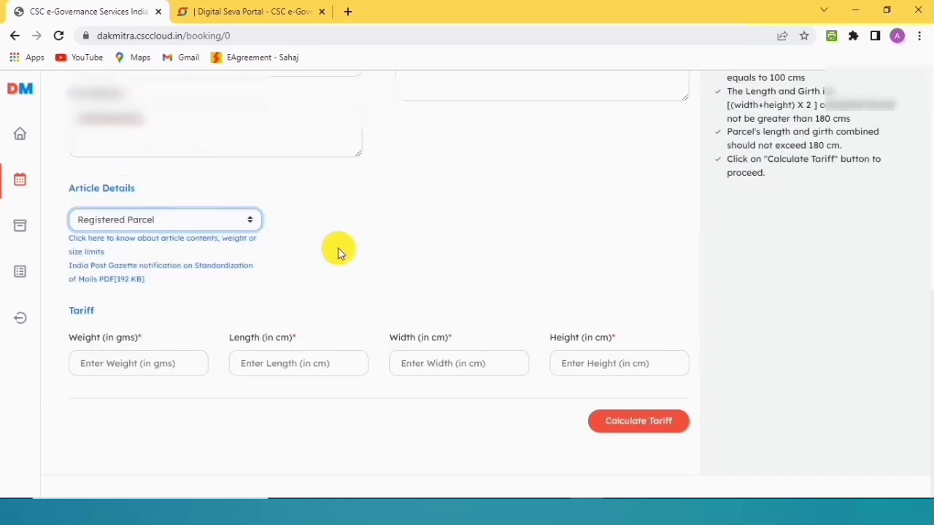
pyautogui.click(142, 363)
pyautogui.write('50')
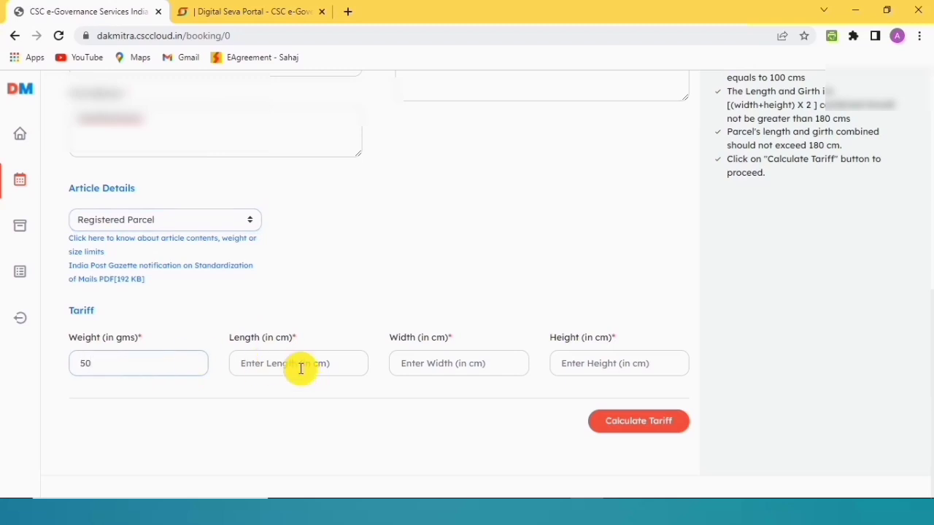
pyautogui.click(295, 364)
pyautogui.write('15')
pyautogui.click(437, 368)
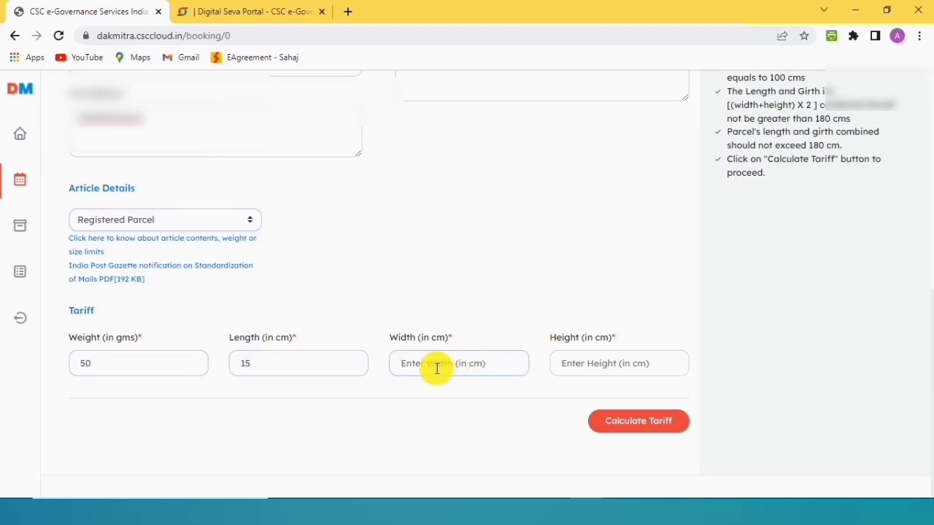
pyautogui.write('20')
pyautogui.click(571, 364)
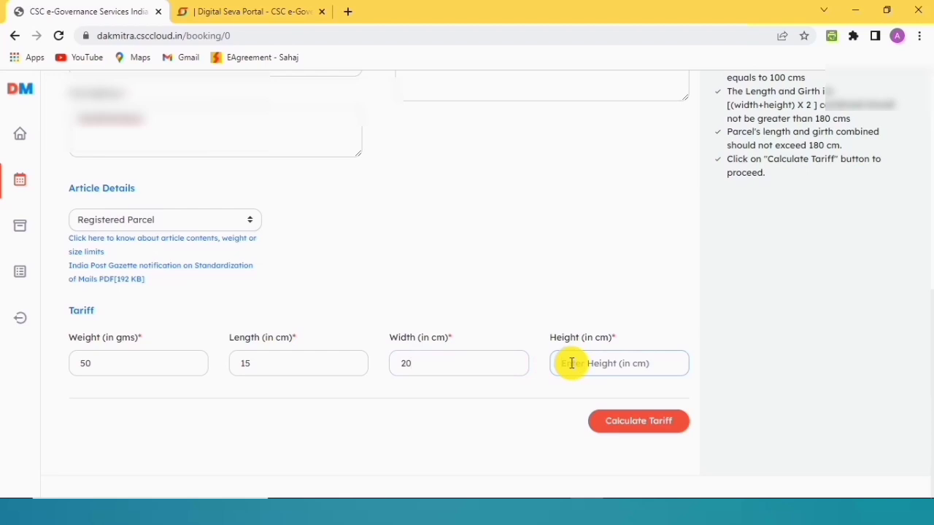
pyautogui.write('2')
pyautogui.click(620, 422)
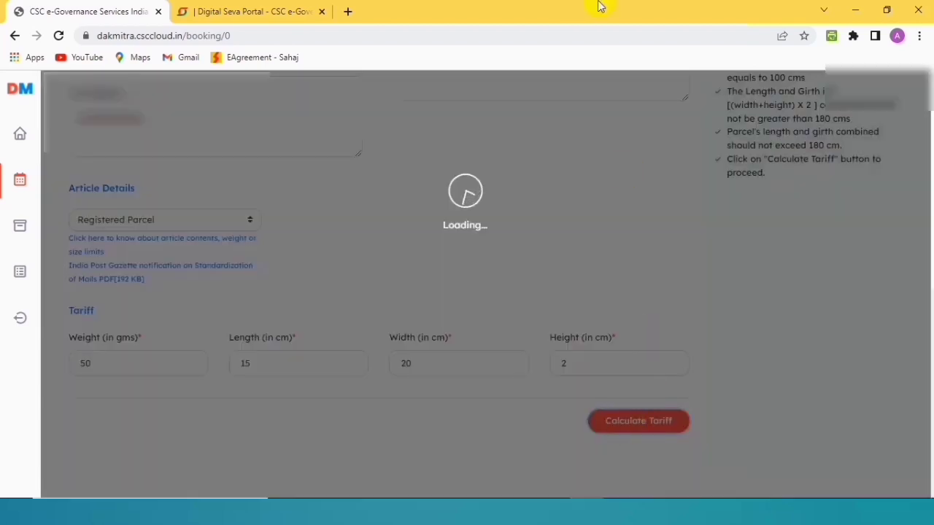
pyautogui.scroll(-1, 202, 413)
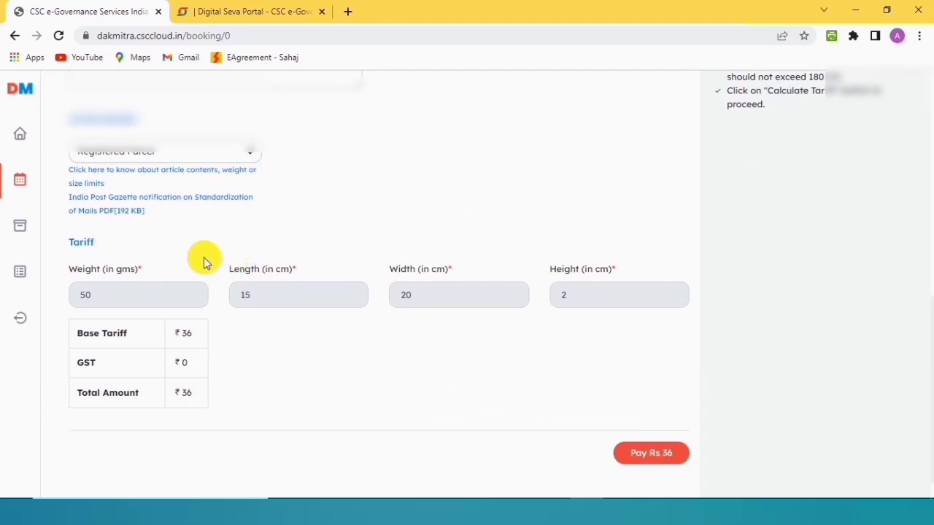
# - Set the service back to Speed Post and calculate the tariff with weight 50 gms, length 15 cm, width 15 cm and height 2 cm
pyautogui.click(166, 151)
pyautogui.click(119, 180)
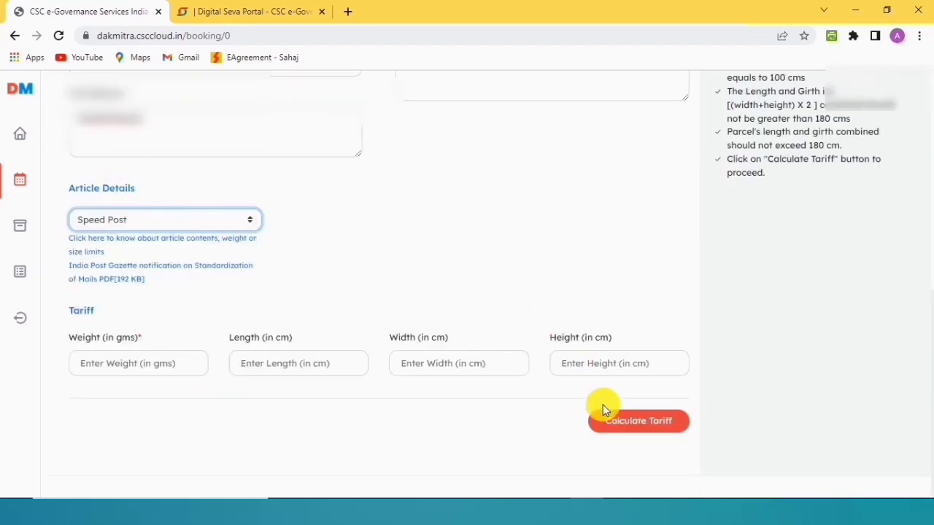
pyautogui.click(160, 363)
pyautogui.write('50')
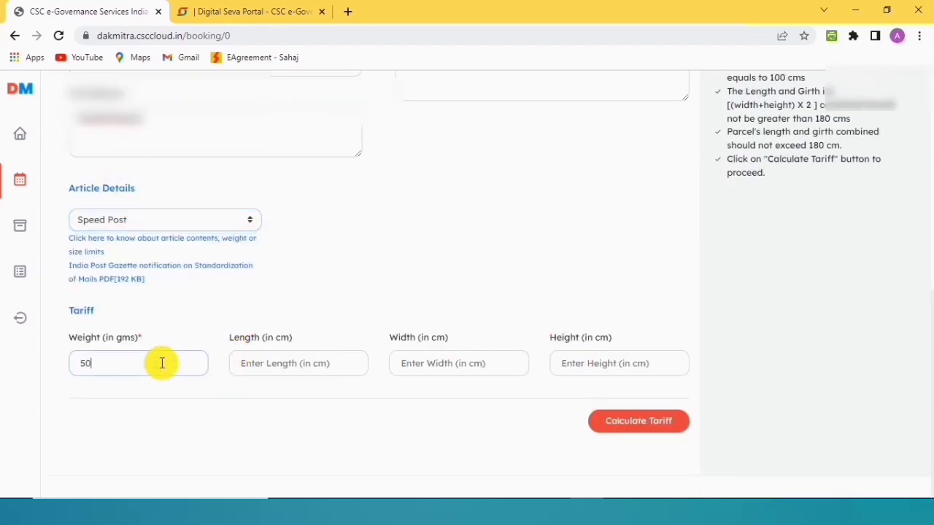
pyautogui.click(284, 363)
pyautogui.write('15')
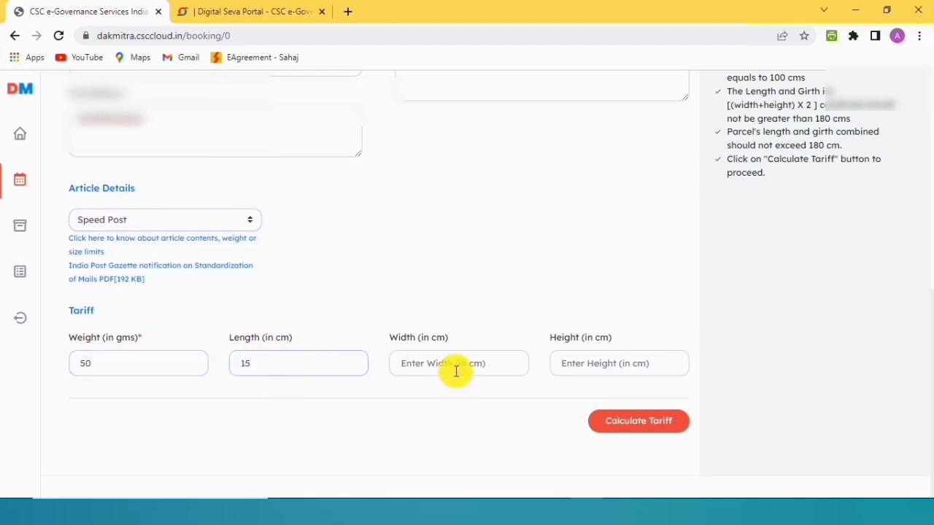
pyautogui.click(447, 367)
pyautogui.write('15')
pyautogui.click(585, 368)
pyautogui.write('2')
pyautogui.click(636, 429)
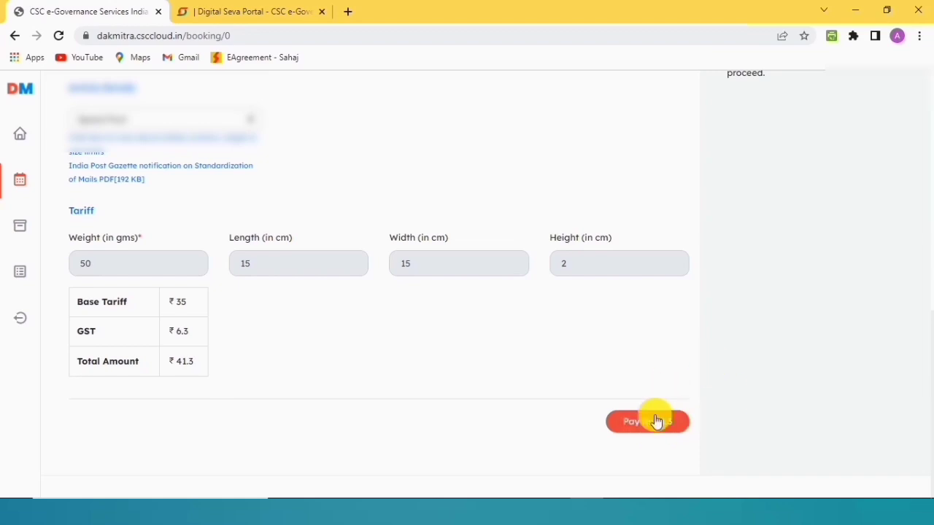
# - Proceed to pay the calculated Speed Post tariff and dismiss the browser's offer to save the address
pyautogui.click(645, 433)
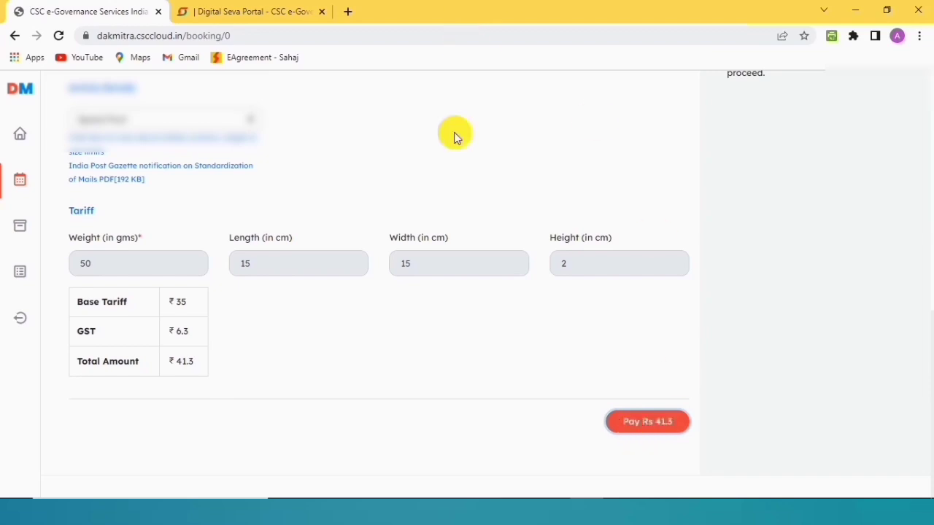
pyautogui.click(641, 424)
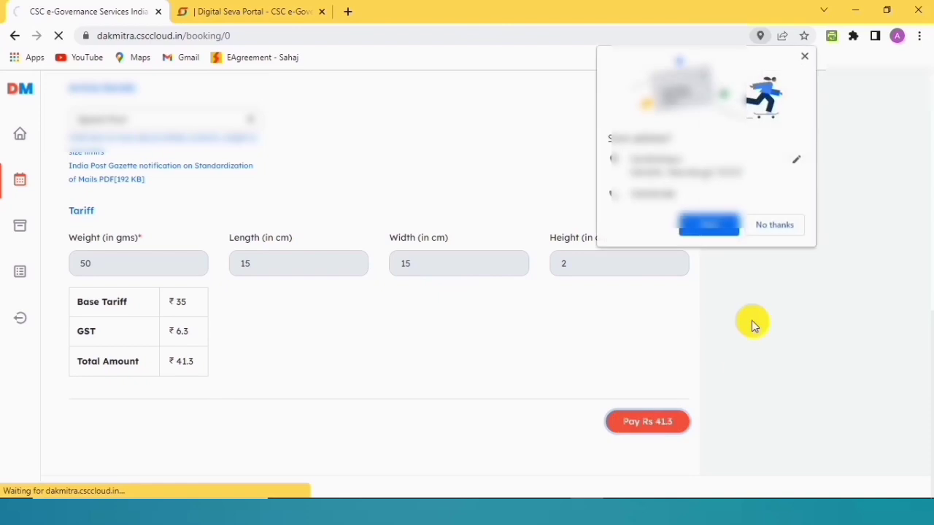
pyautogui.click(808, 57)
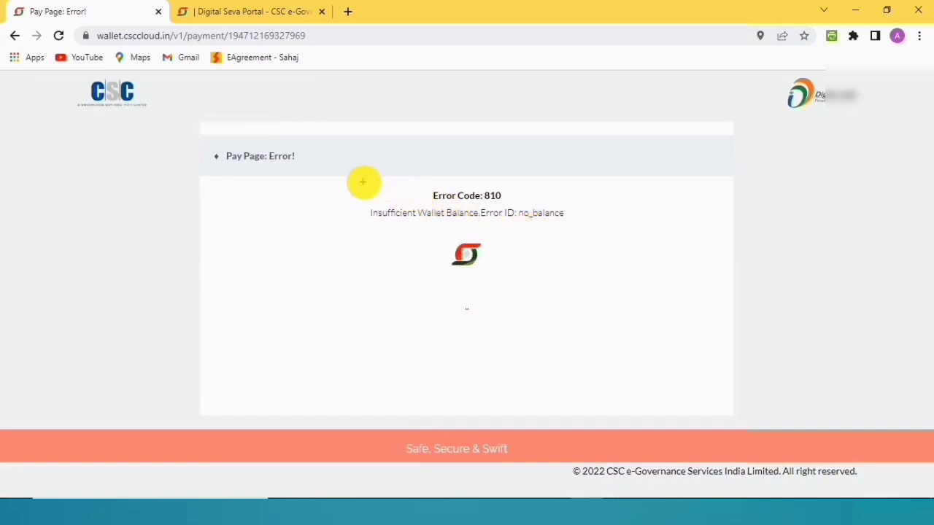
pyautogui.moveTo(359, 174)
pyautogui.mouseDown()
pyautogui.moveTo(463, 254)
pyautogui.moveTo(578, 282)
pyautogui.mouseUp()
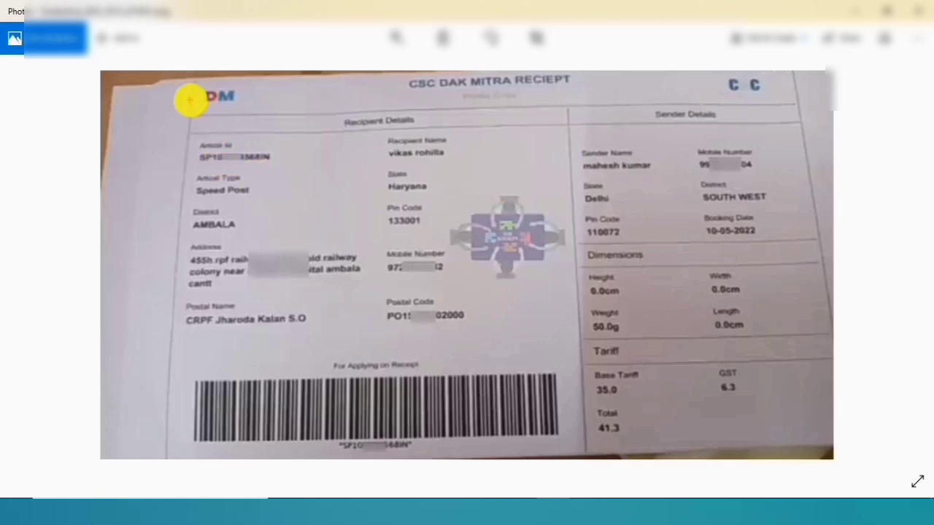
pyautogui.moveTo(187, 93); pyautogui.dragTo(825, 444)
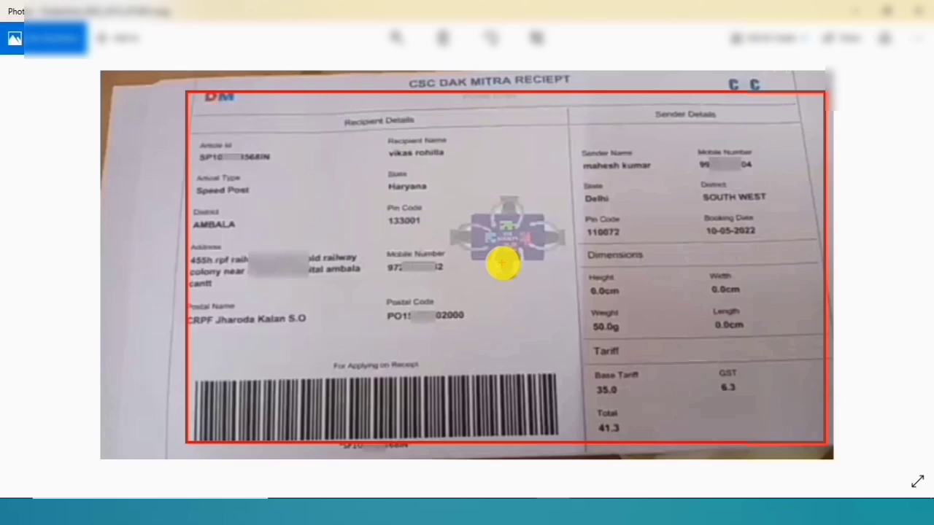
pyautogui.click(603, 272)
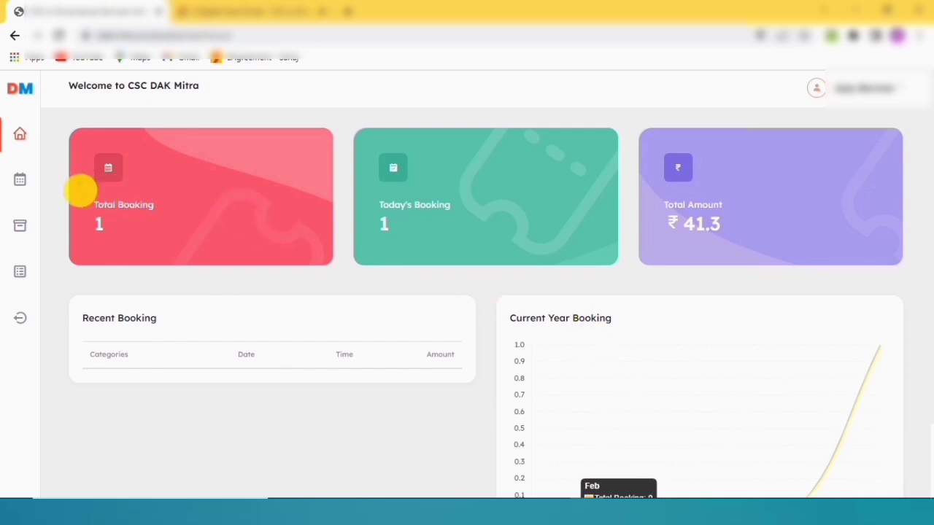
pyautogui.moveTo(73, 188); pyautogui.dragTo(178, 249)
pyautogui.moveTo(356, 187)
pyautogui.mouseDown()
pyautogui.moveTo(400, 229)
pyautogui.moveTo(473, 248)
pyautogui.mouseUp()
pyautogui.moveTo(646, 187)
pyautogui.mouseDown()
pyautogui.moveTo(700, 232)
pyautogui.moveTo(738, 243)
pyautogui.mouseUp()
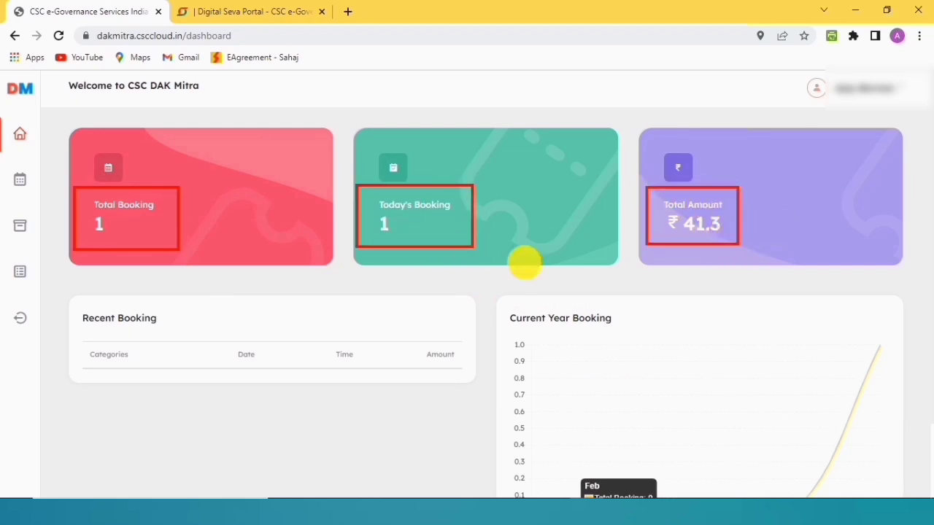